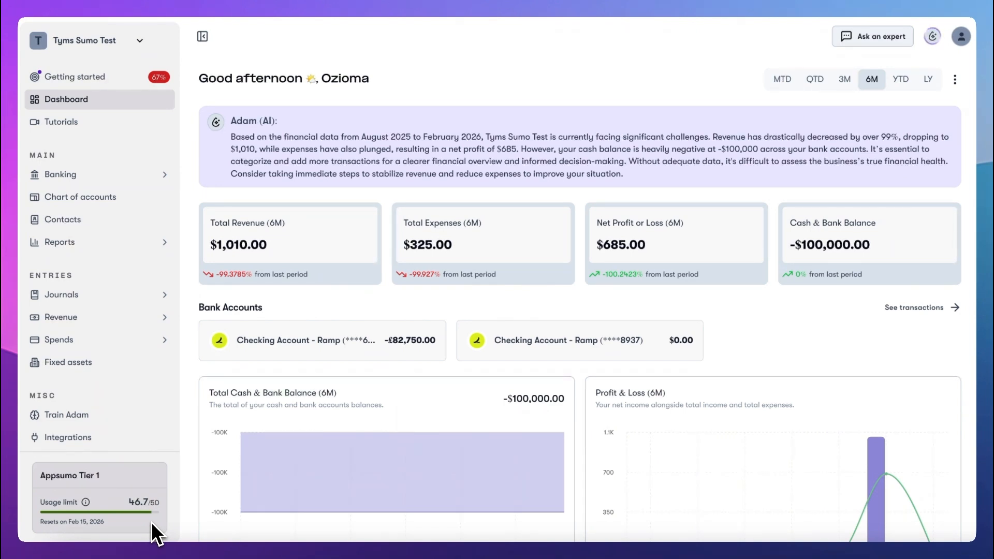
Open the bank transactions page and start a new bank transactions import.
click(120, 178)
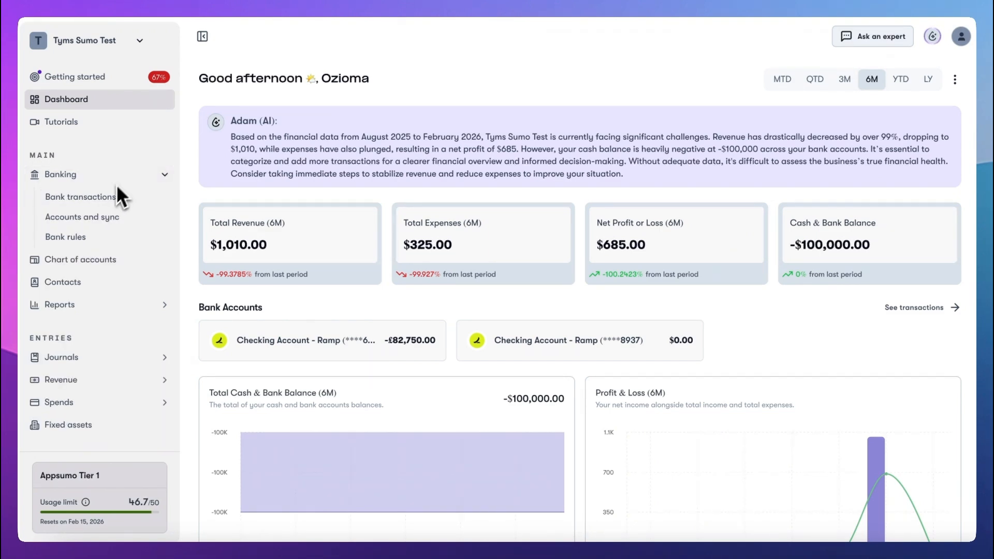
click(49, 203)
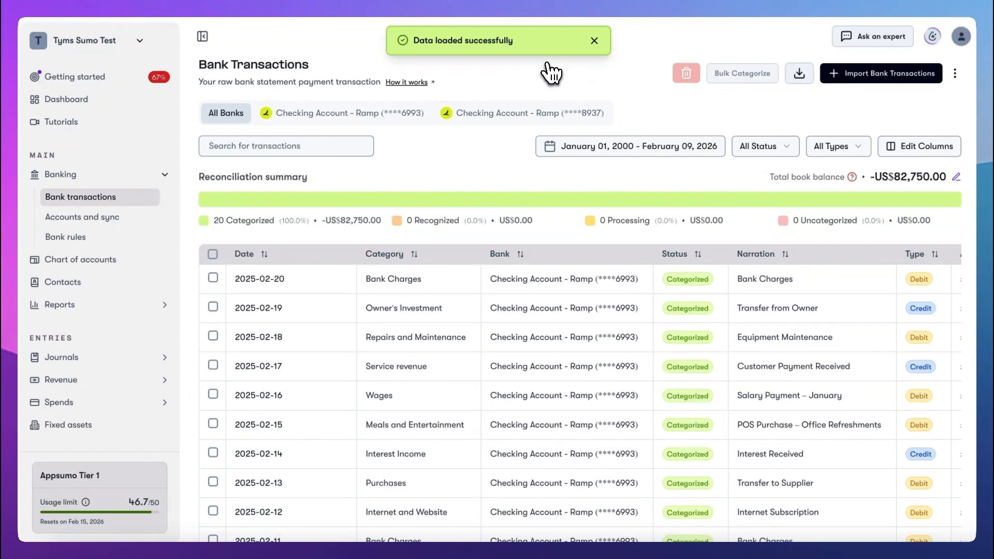
click(594, 41)
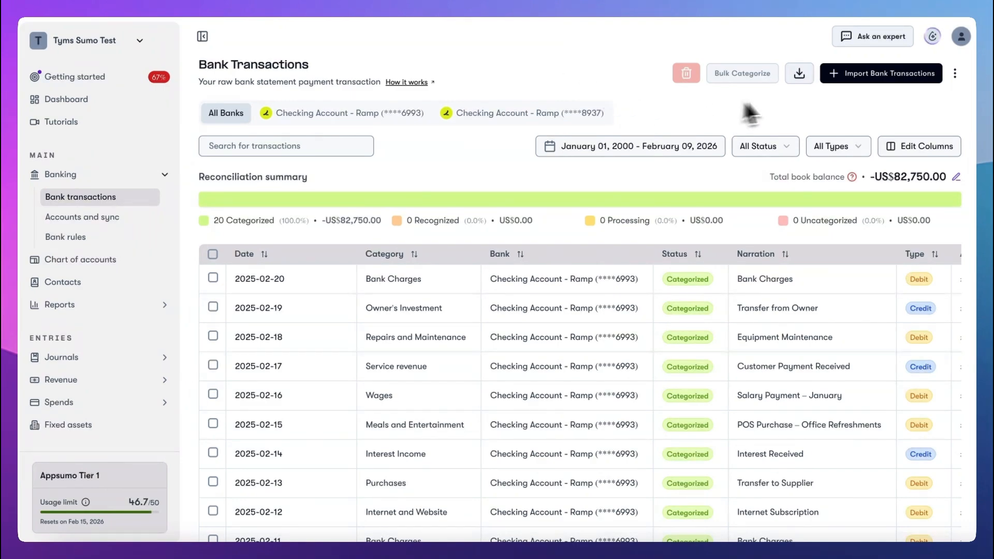
click(852, 81)
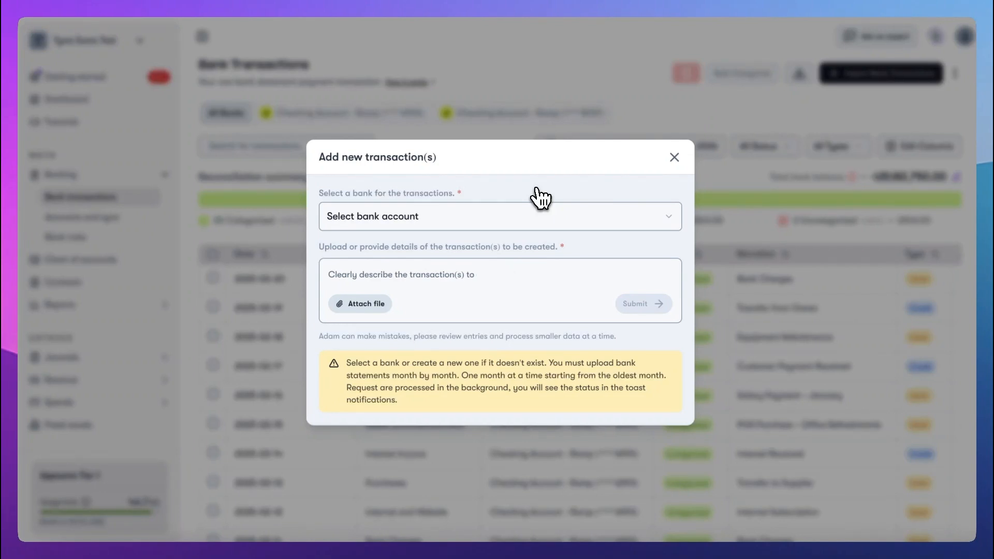
View the form for adding a new bank account for the import, and cancel it without creating an account.
click(575, 225)
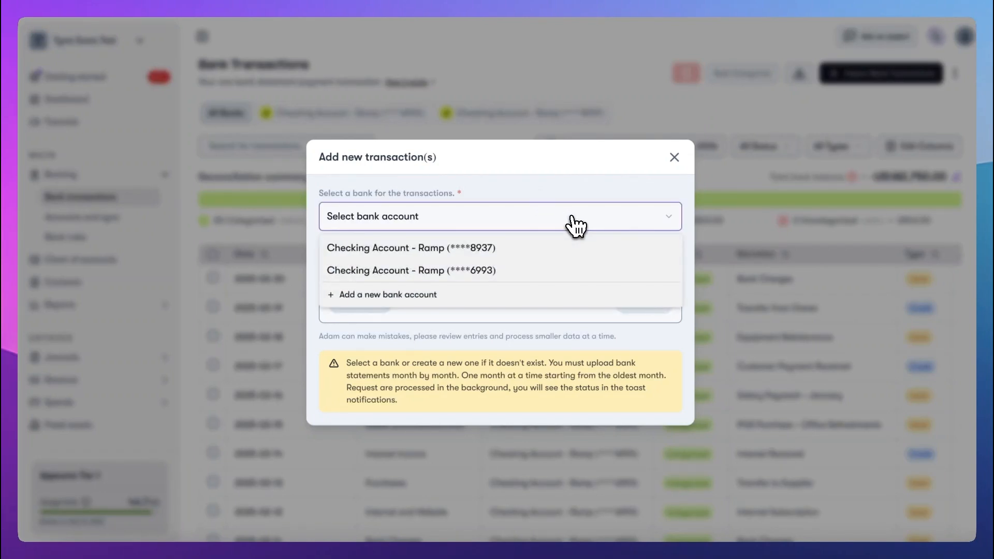
click(435, 295)
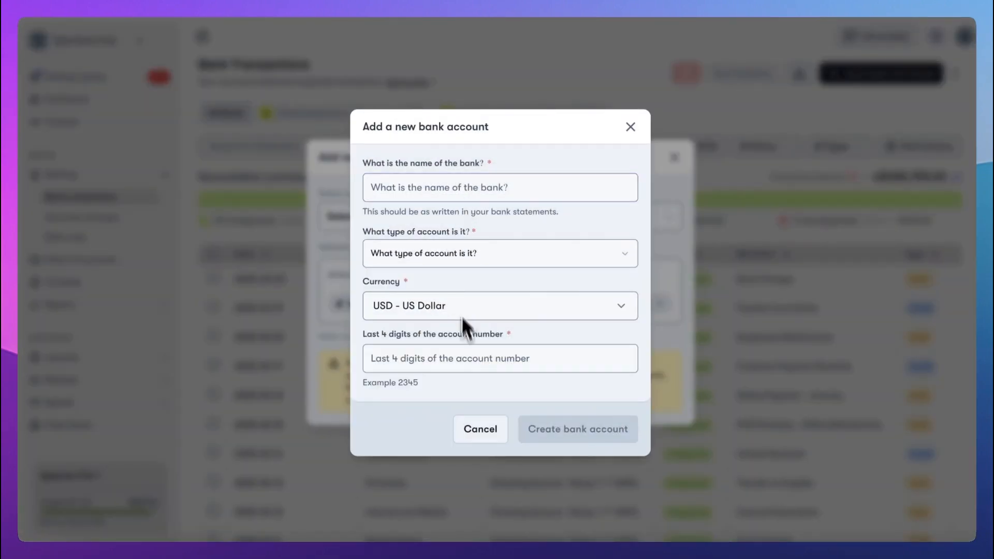
click(482, 429)
Choose the first-listed Ramp checking account for the import and attach the file "Sumo bank statement.csv".
click(487, 222)
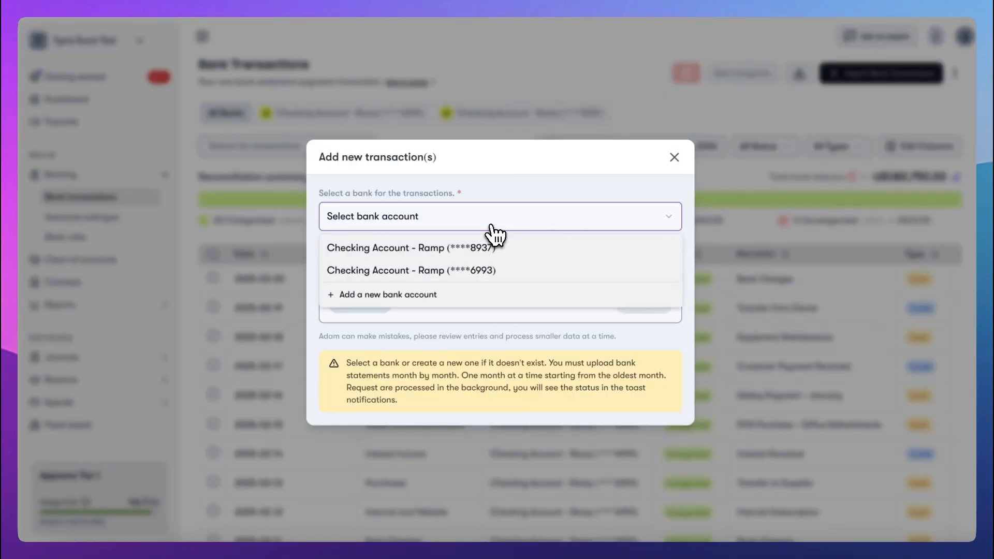
click(487, 251)
click(368, 304)
click(720, 377)
Submit the import with the instruction "Upload and categorize these bank transactions." and filter the transaction list to that bank account.
click(439, 300)
text(Upload and categorize these bank t)
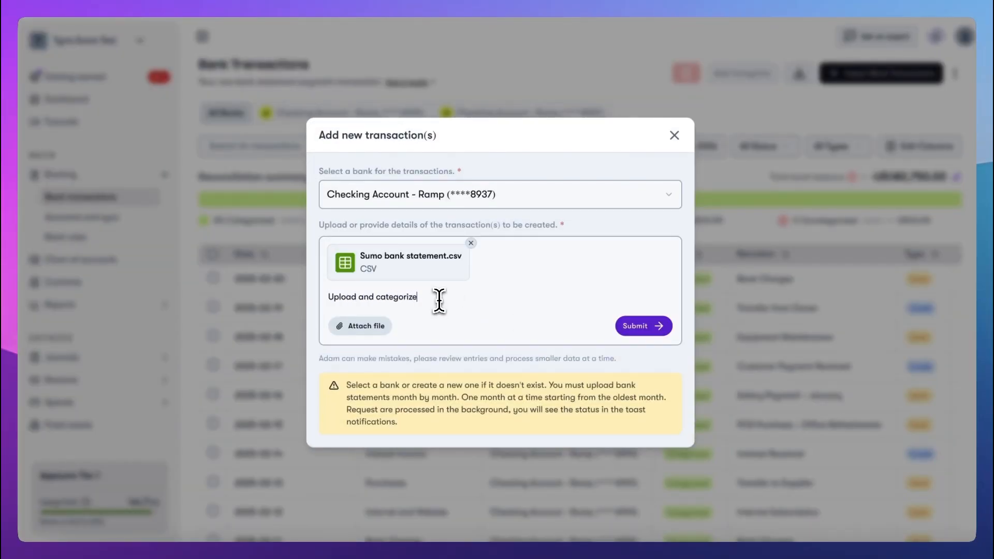
text(ransactions)
key(BackSpace)
key(BackSpace)
key(BackSpace)
key(BackSpace)
key(BackSpace)
text(tions.)
click(638, 327)
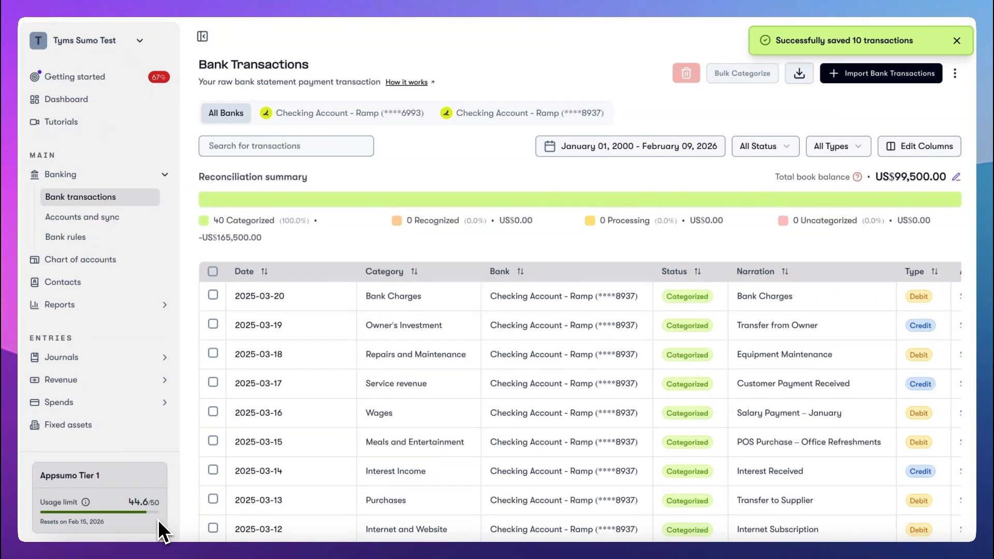
click(522, 113)
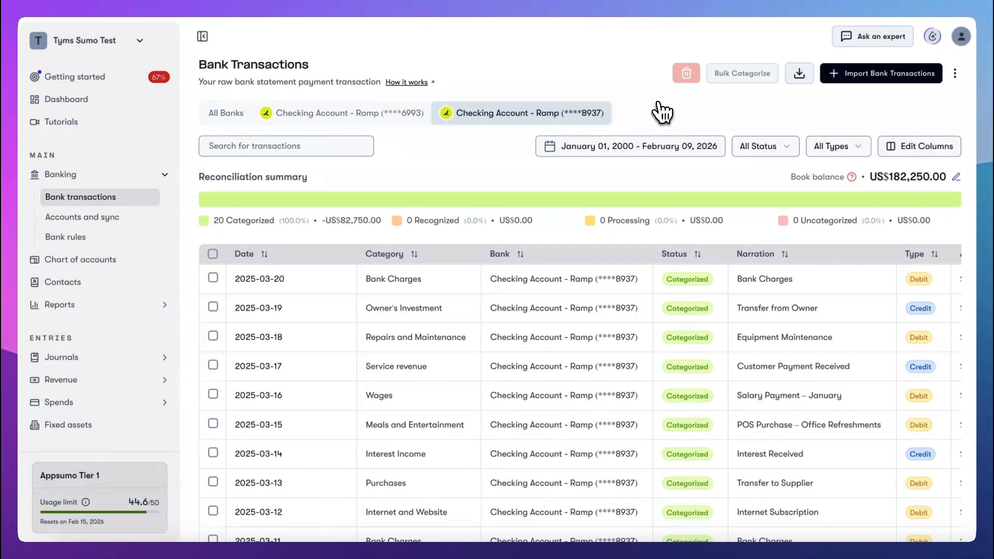
Open the billing settings of the Tyms Sumo Test business to review the plan and AI credit.
click(139, 41)
click(101, 96)
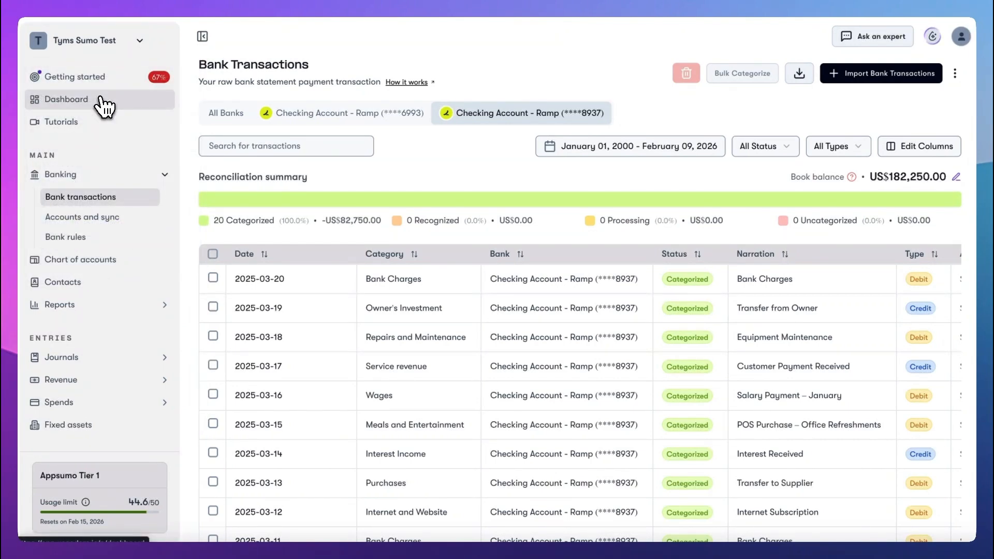
click(452, 111)
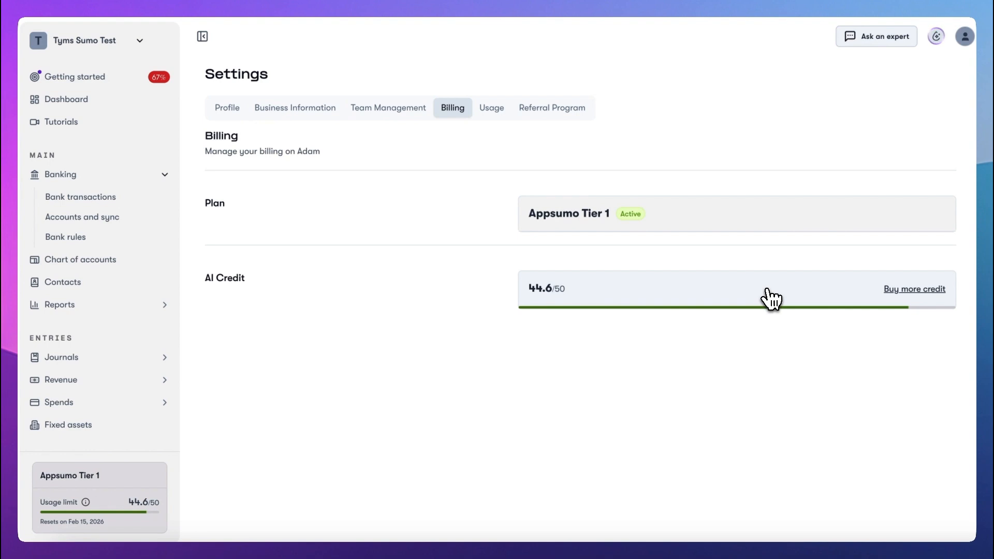
Preview an AI credit purchase with a purchase value of USD 500, and cancel it without buying.
click(911, 290)
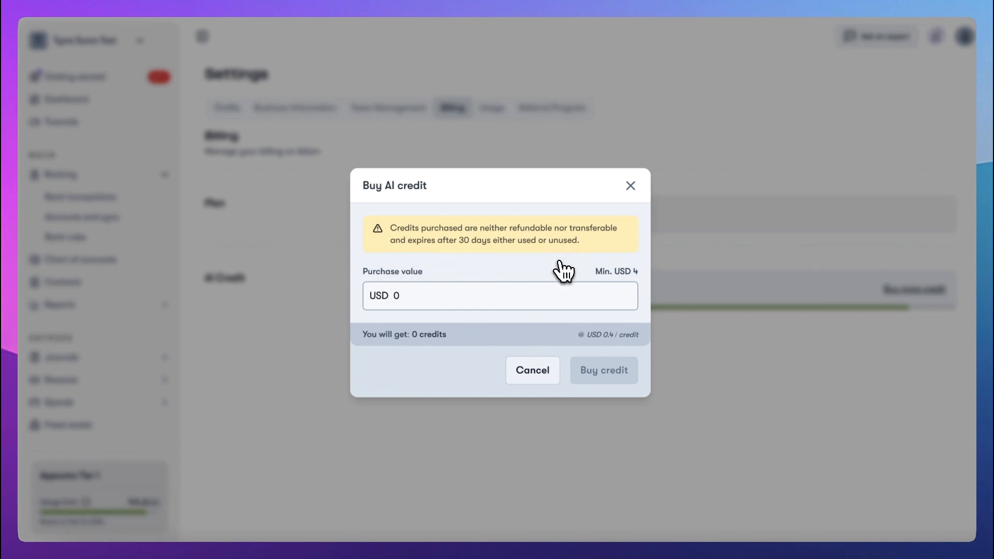
click(487, 301)
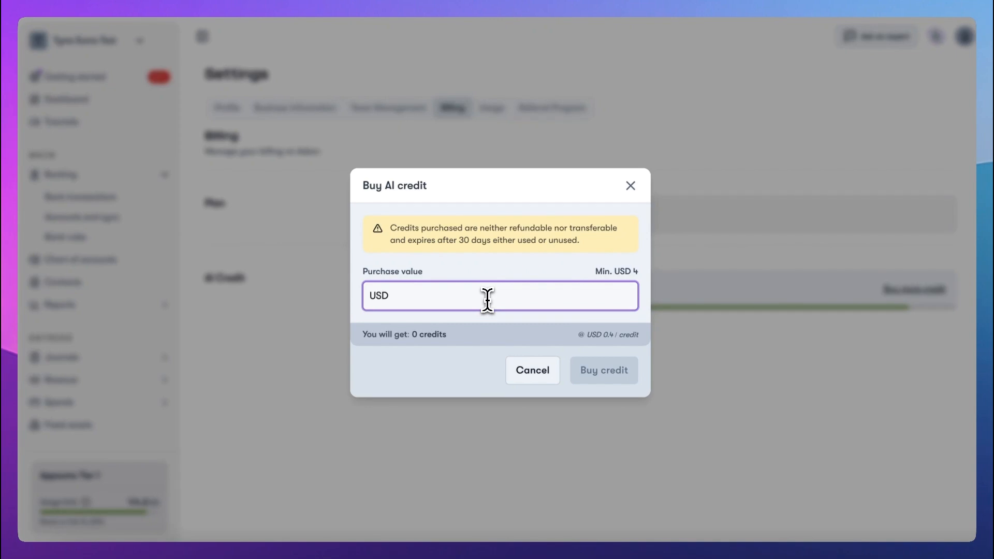
text(500)
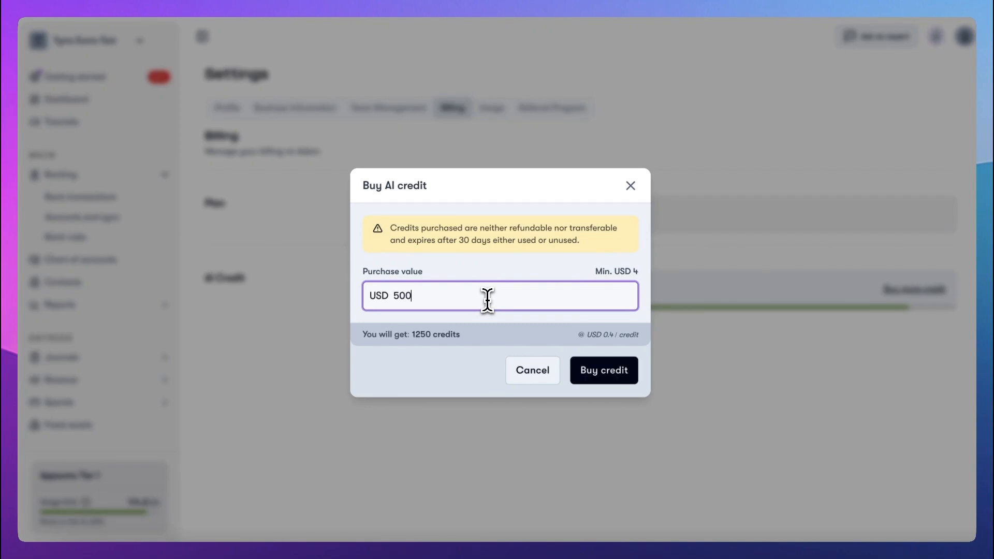
click(488, 267)
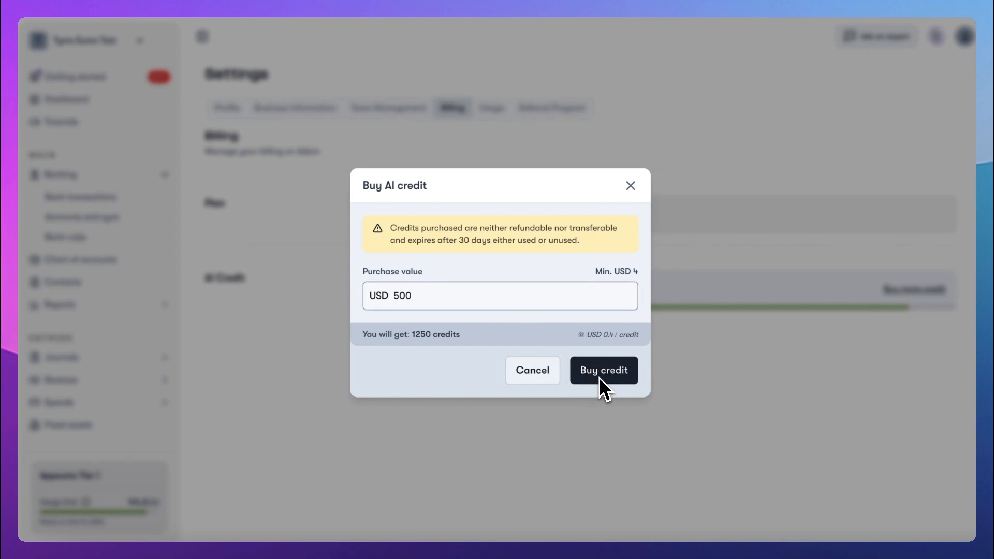
click(534, 370)
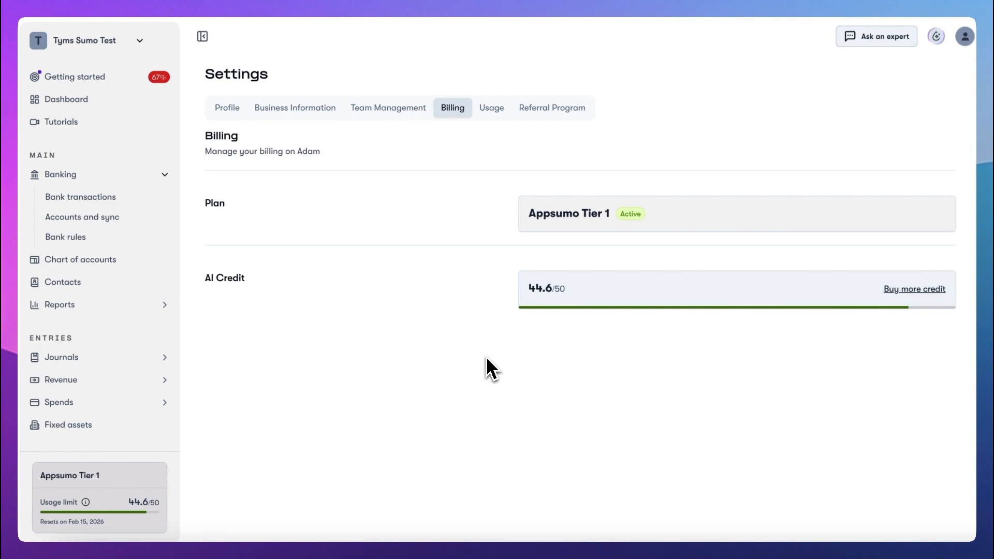